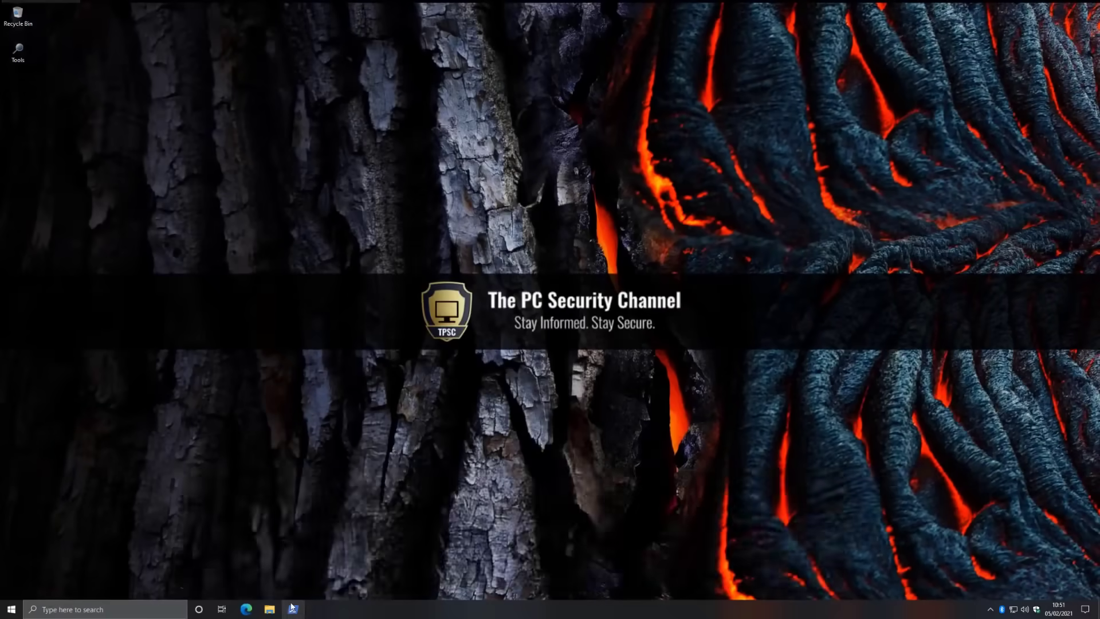
Open PowerShell and run the malware test script with python malx.py.
click(292, 608)
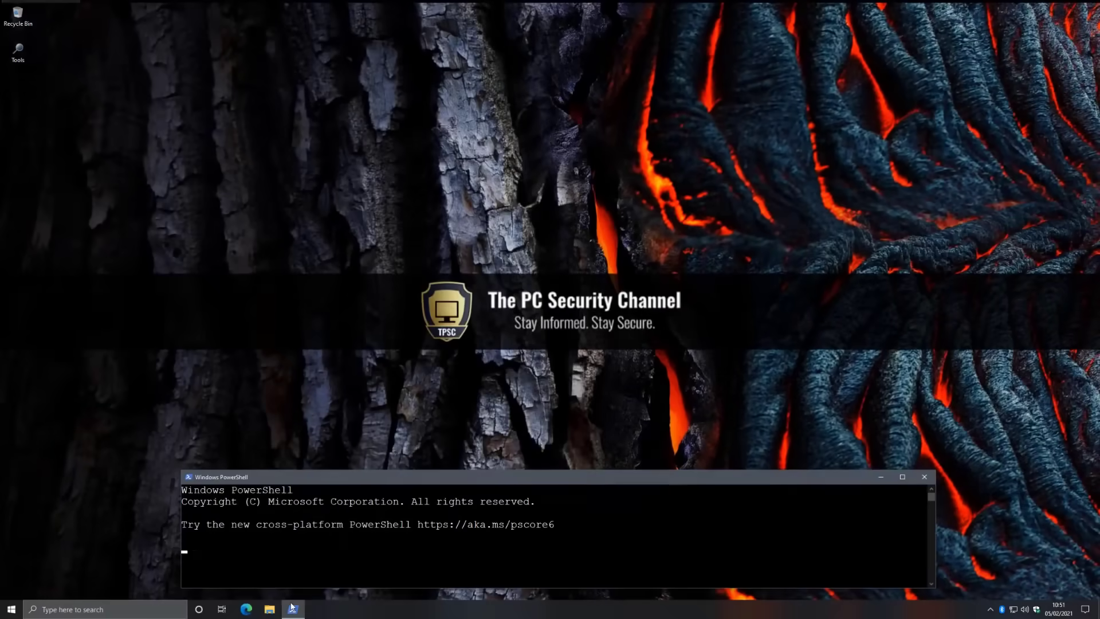
text(python malx.py)
key(Return)
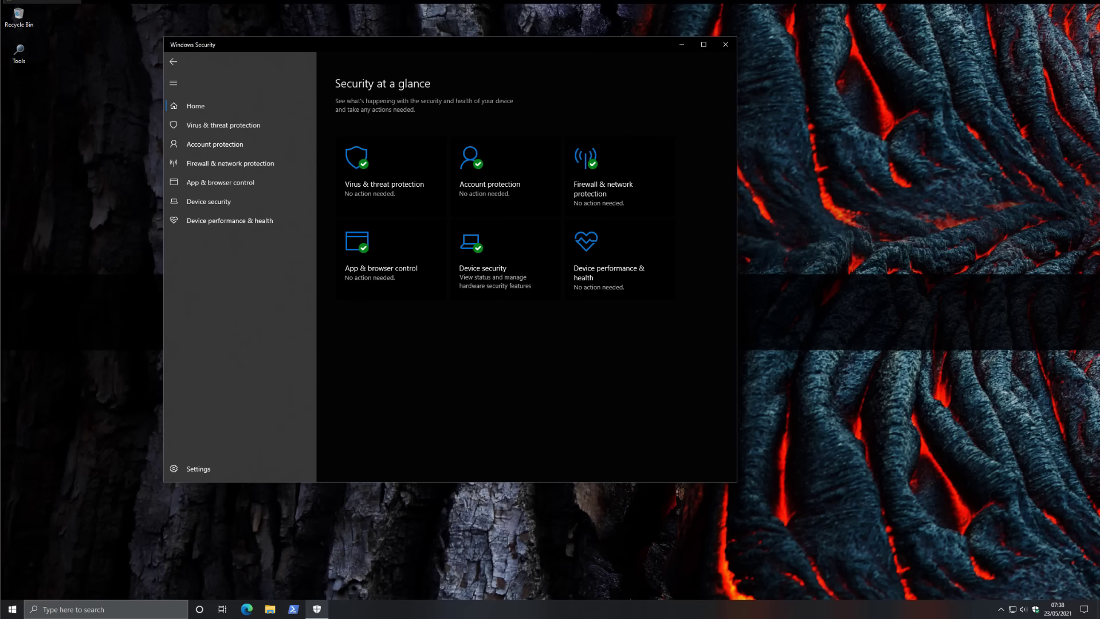
View the sample executables in the Shared\Classified folder, then close the folder and Windows Security.
click(270, 609)
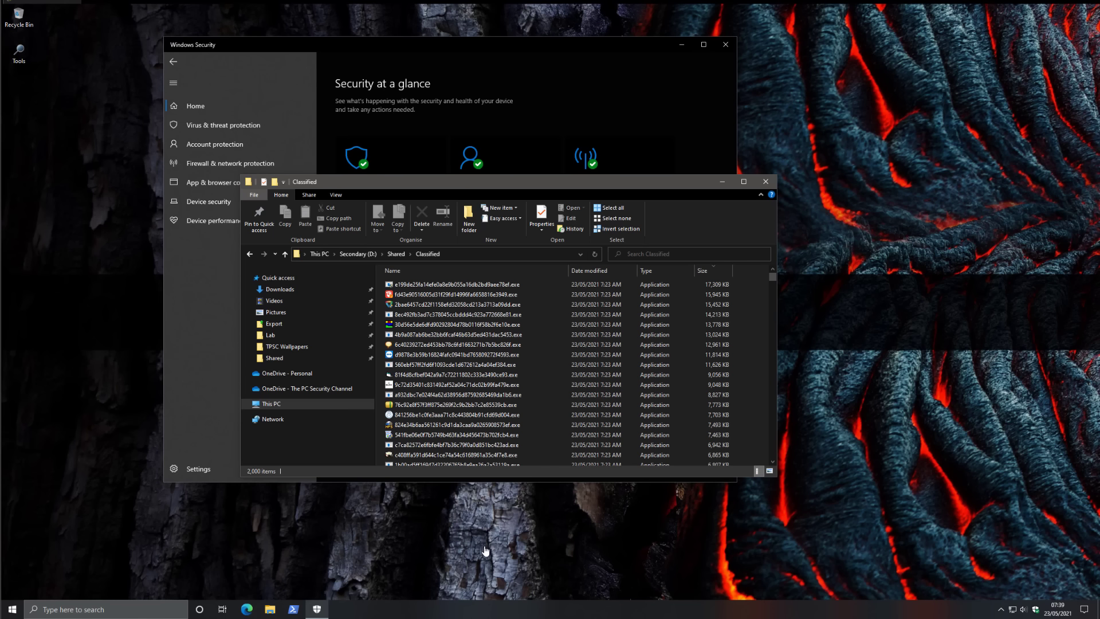
click(765, 181)
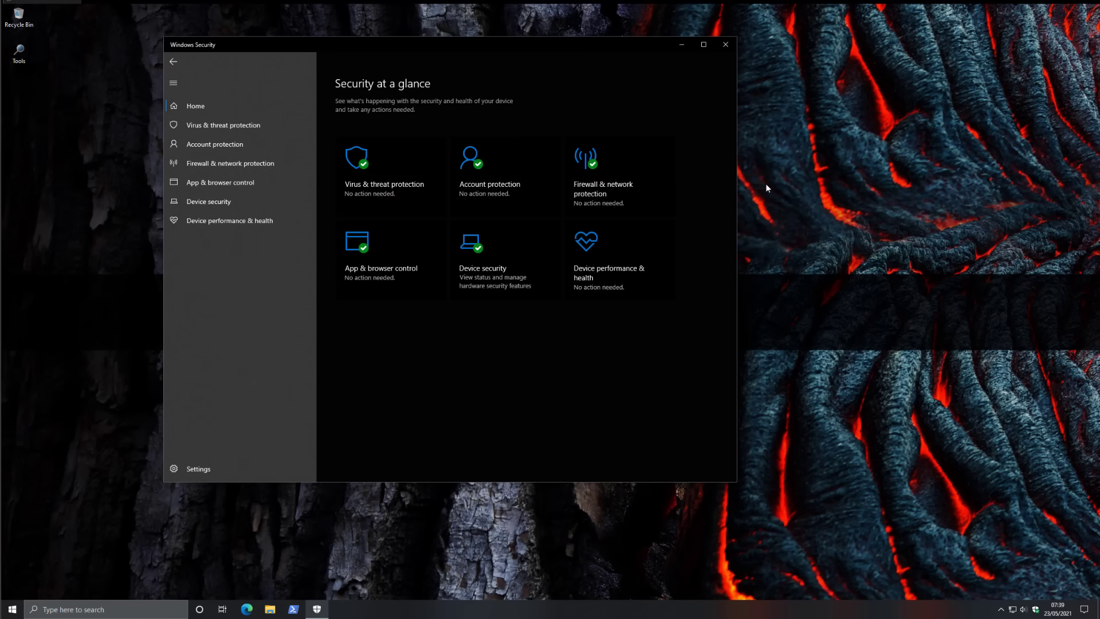
click(725, 44)
Launch Process Explorer from the desktop's Tools folder and close the folder.
click(21, 56)
double_click(21, 56)
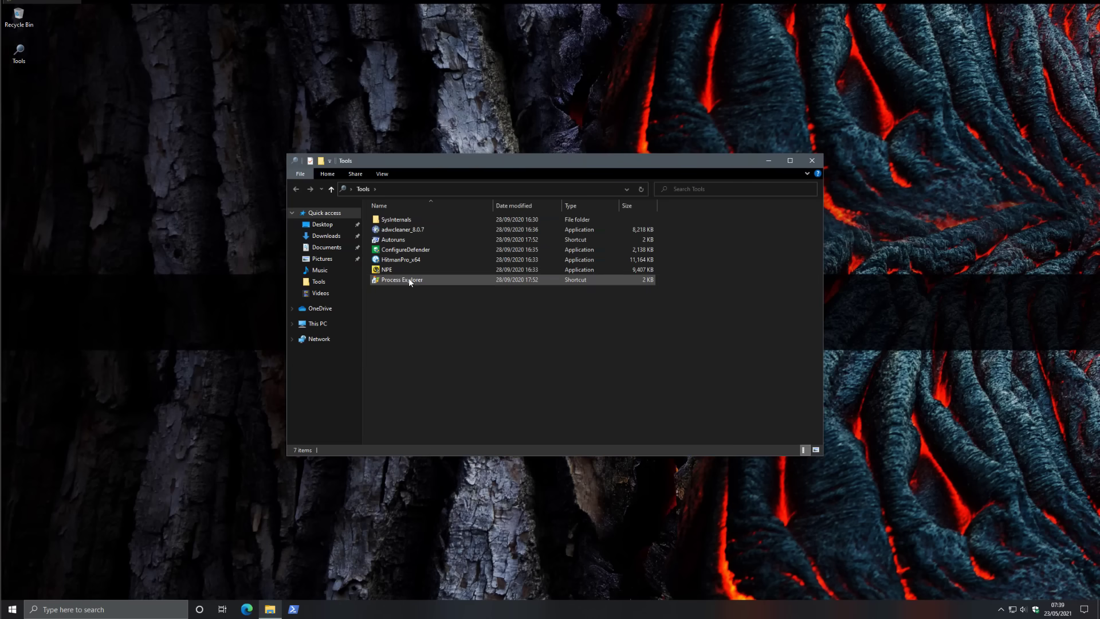
click(409, 280)
double_click(409, 280)
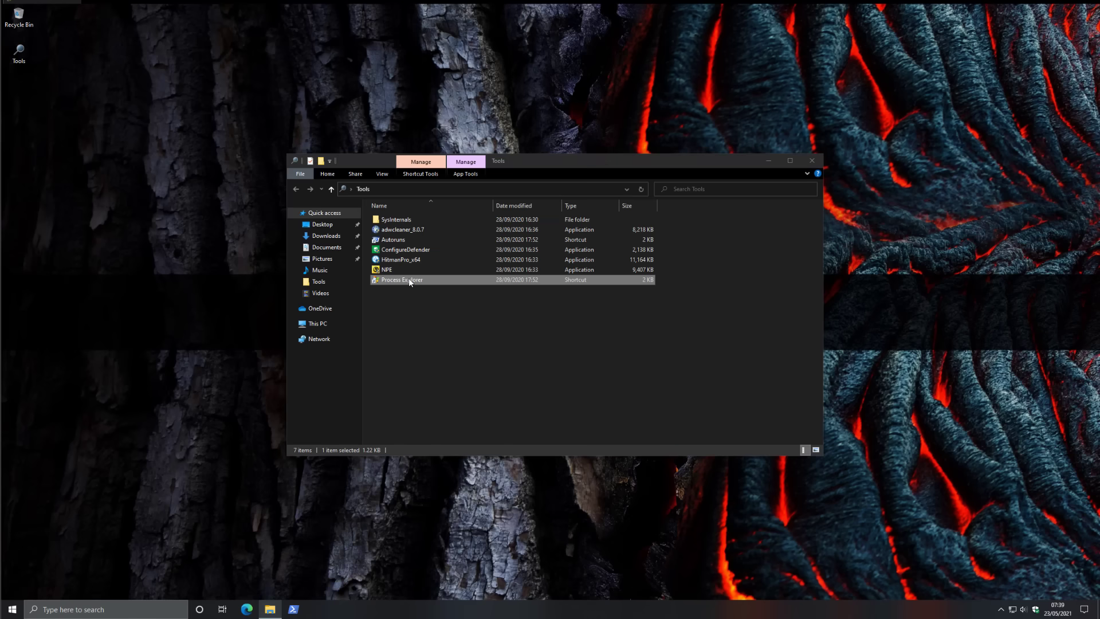
click(812, 162)
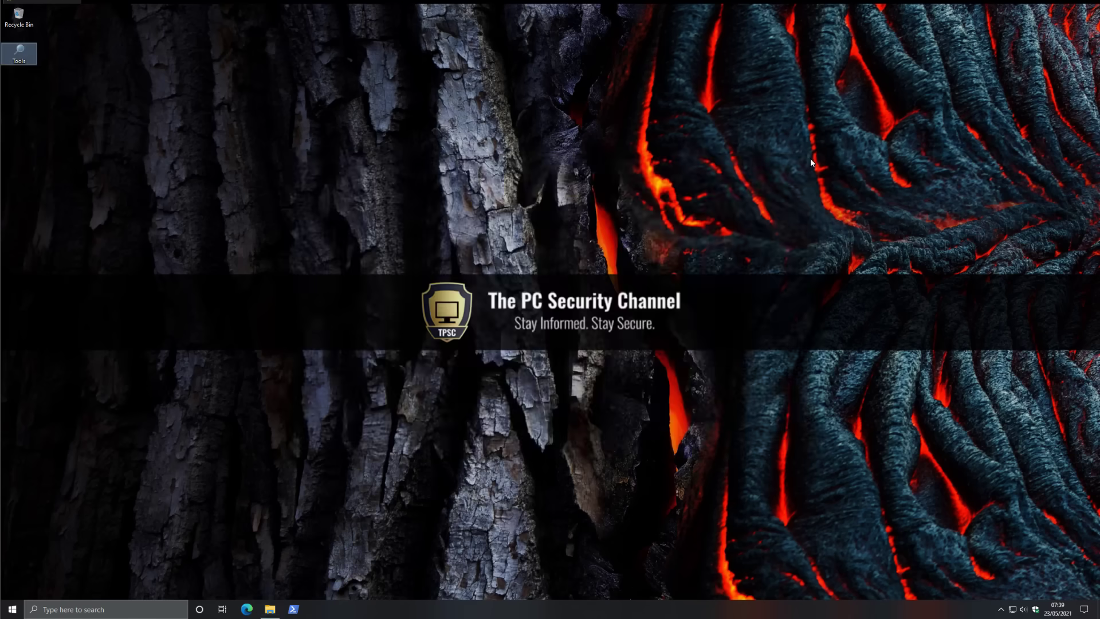
Dock Process Explorer along the desktop's right edge, narrow its window and collapse the wininit.exe process tree.
key(super+Right)
key(super+Up)
key(super+Down)
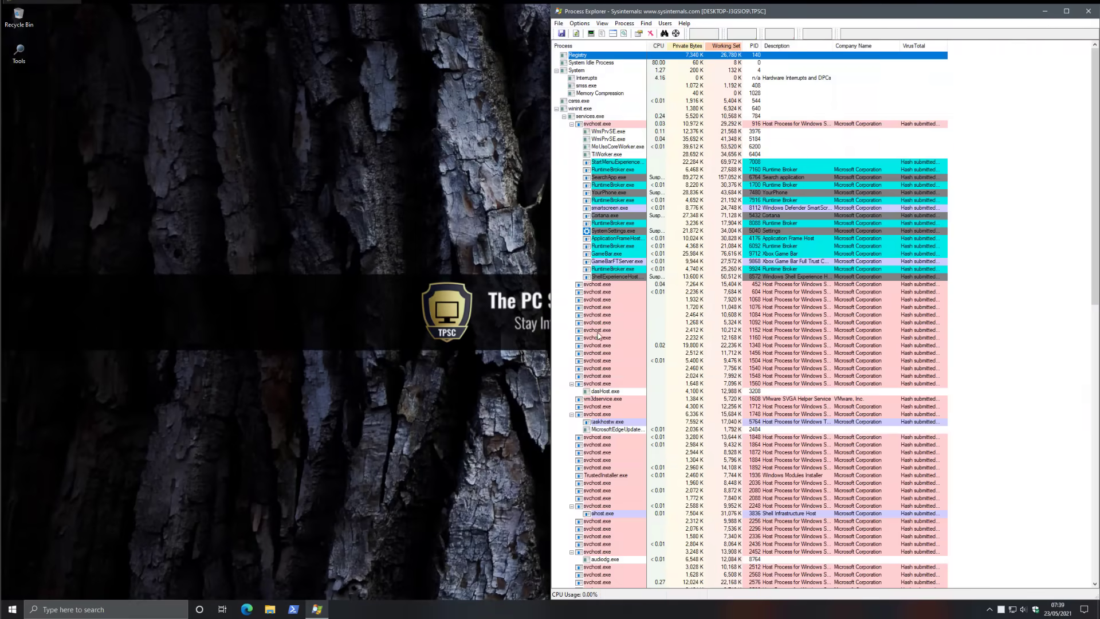
drag(659, 286, 793, 114)
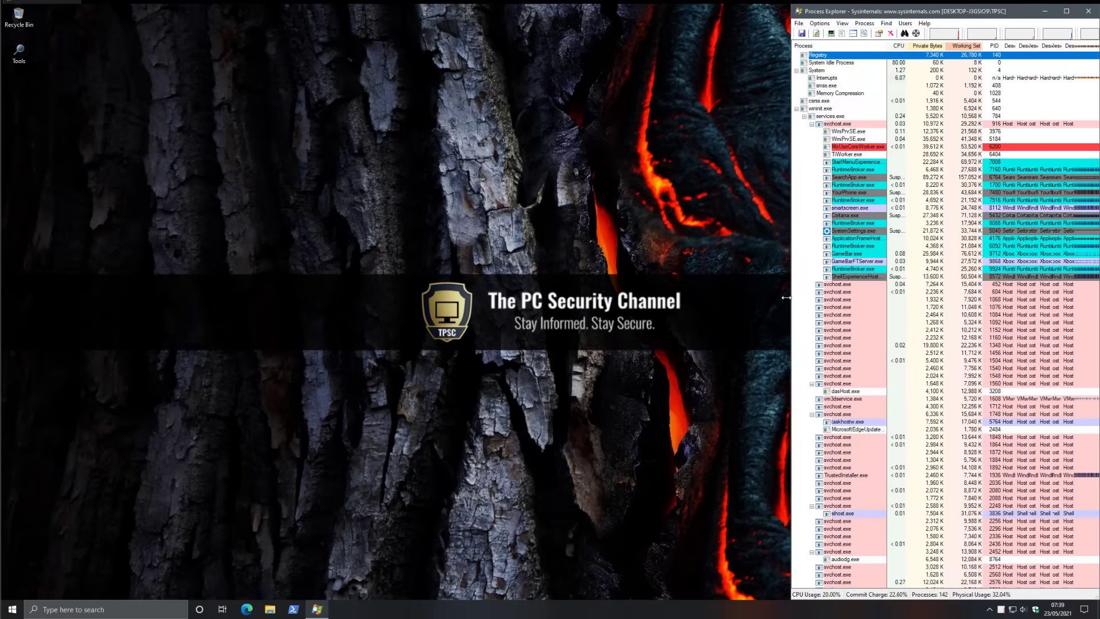
click(794, 109)
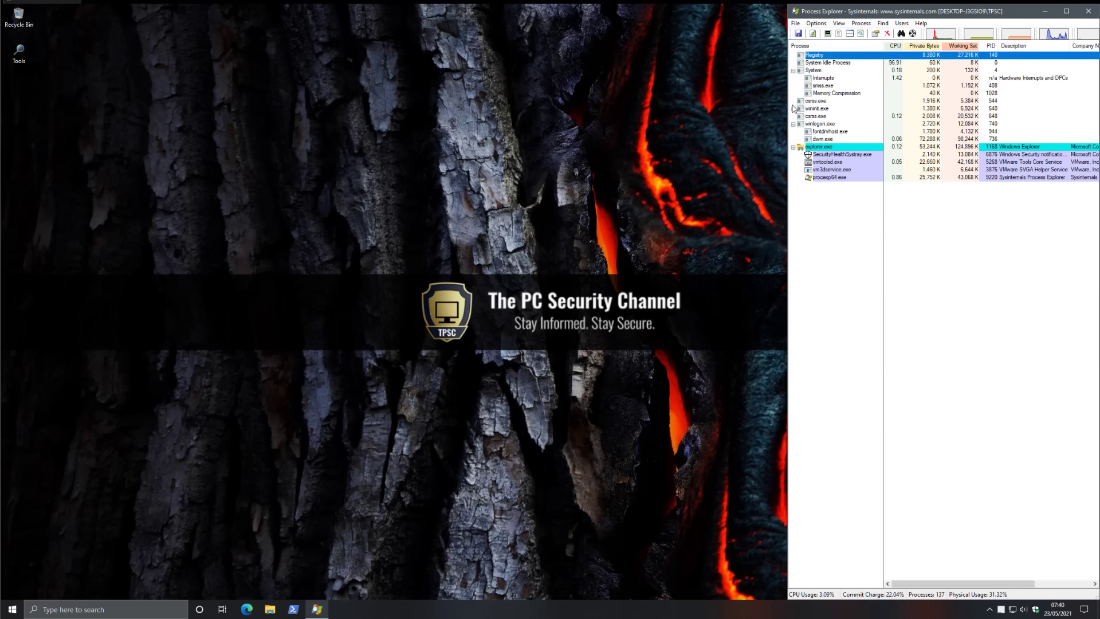
Open PowerShell in Z:\Shared and start the malware test with python malx.py.
click(293, 609)
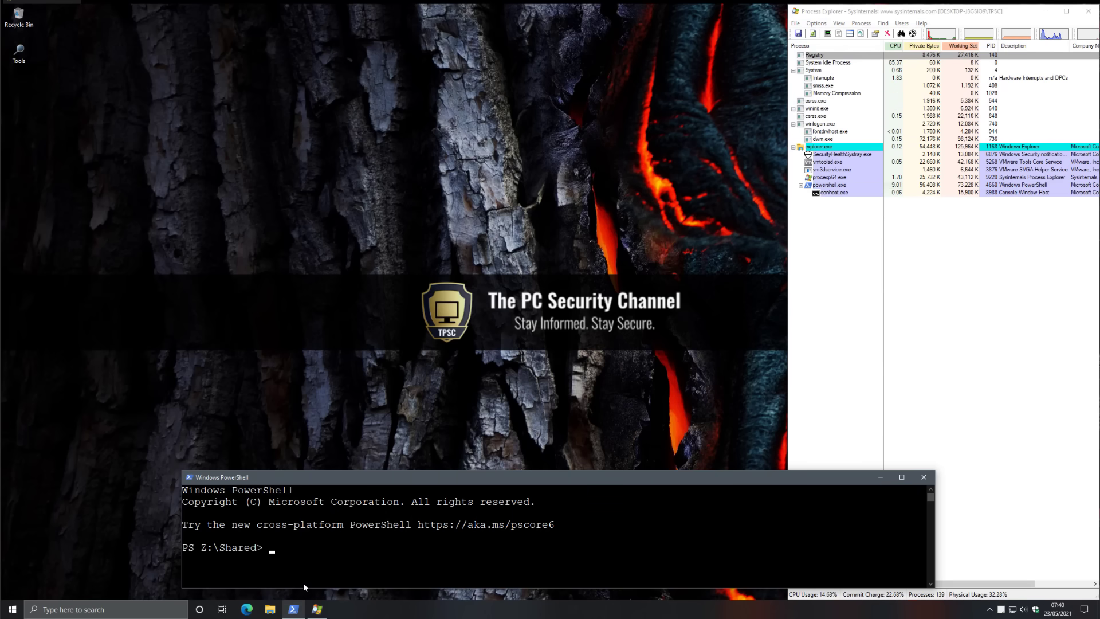
text(python)
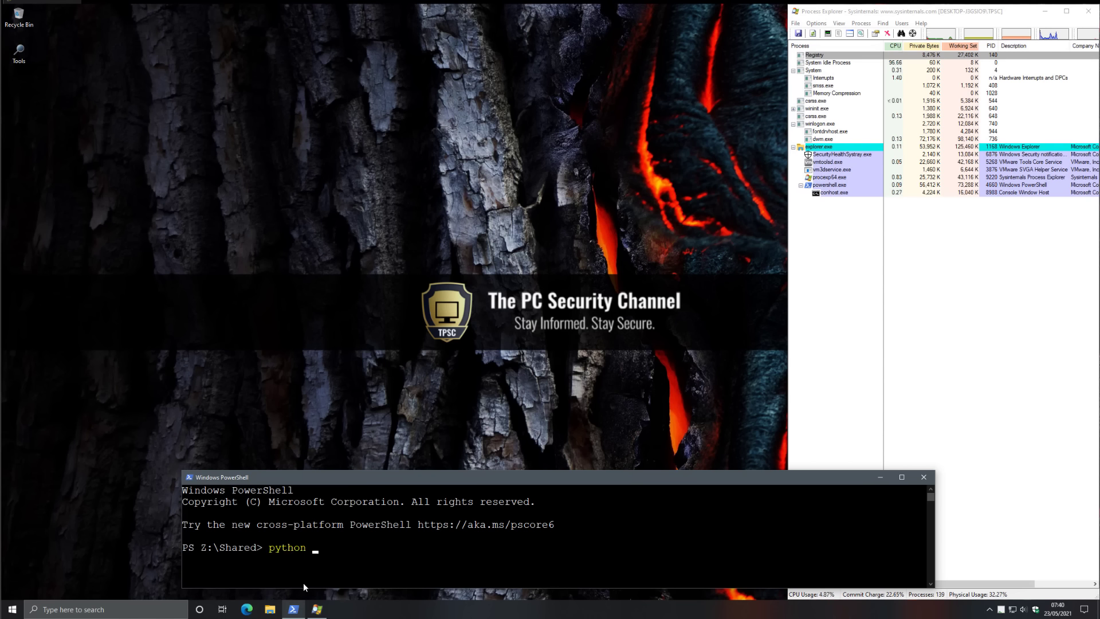
text( malx.py)
key(Return)
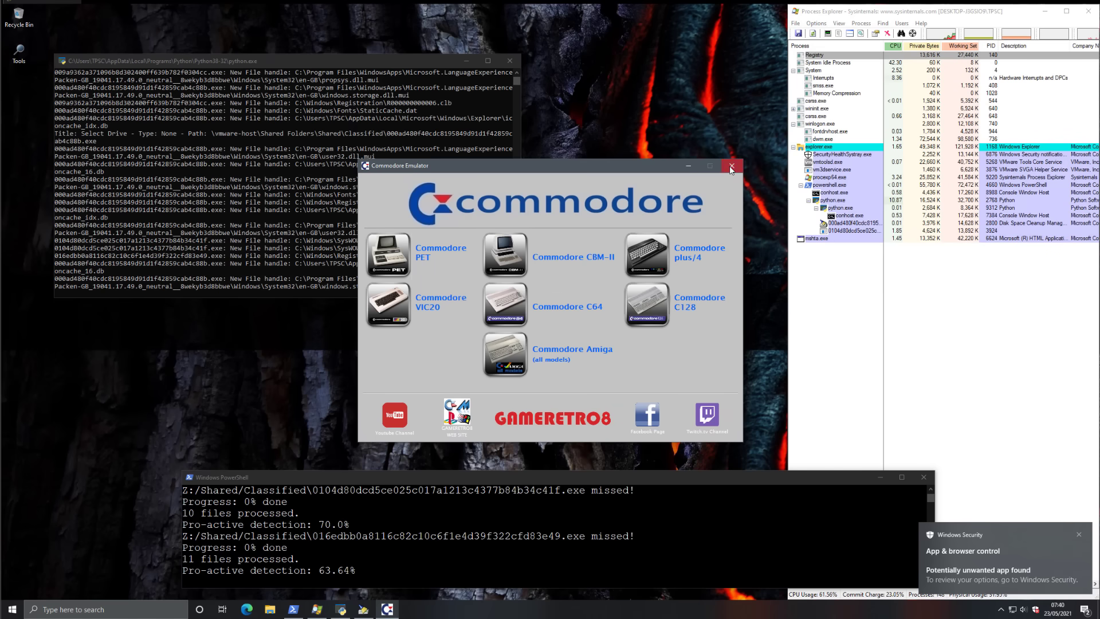
Close the Commodore Emulator, the message dialog and the QS MAP File Viewer opened by the running samples.
click(731, 166)
click(576, 324)
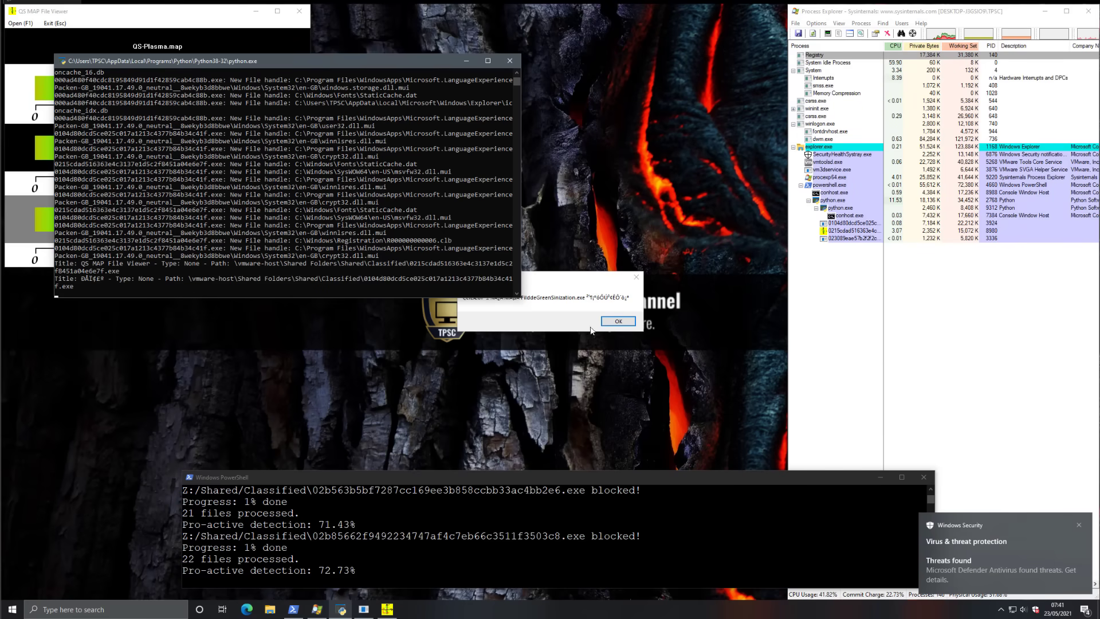
click(605, 324)
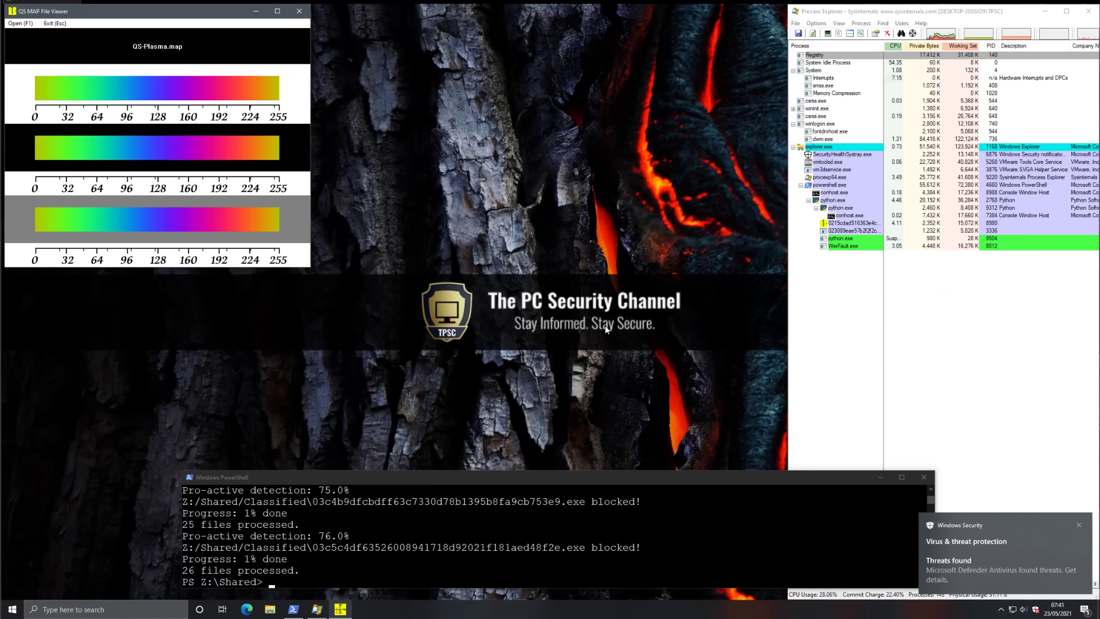
click(292, 12)
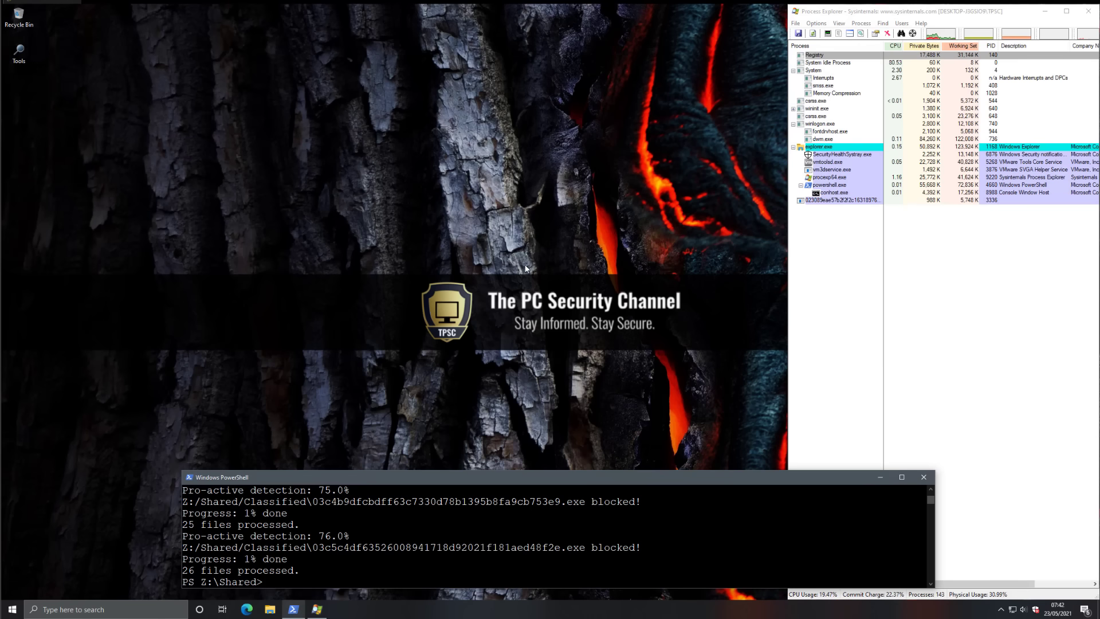
Select the leftover sample process in Process Explorer and rerun python malx.py in PowerShell.
click(840, 200)
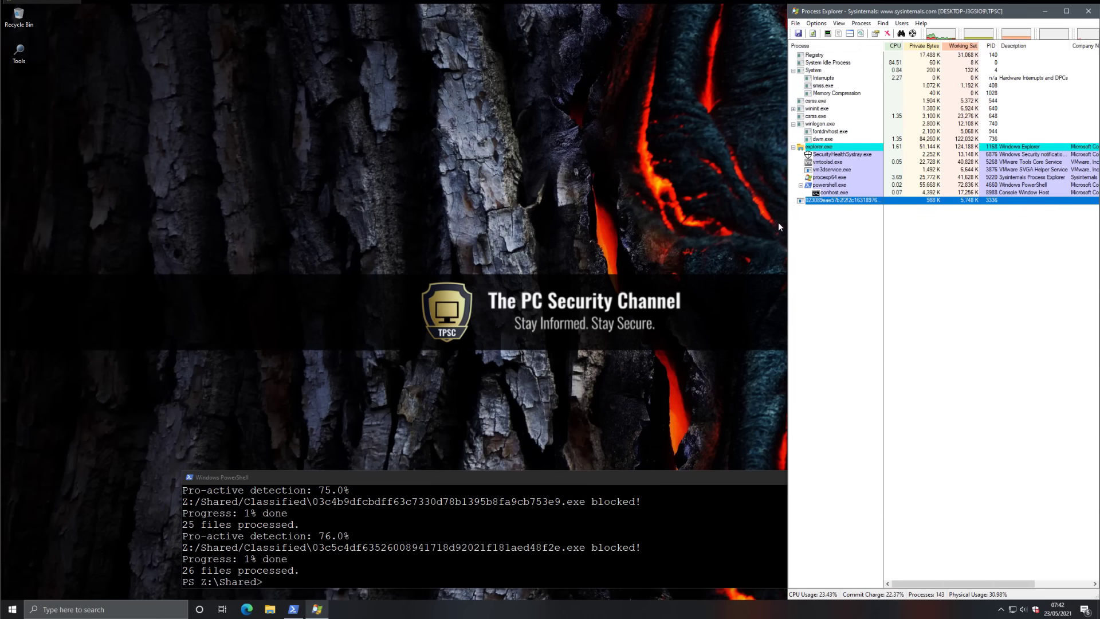
click(399, 492)
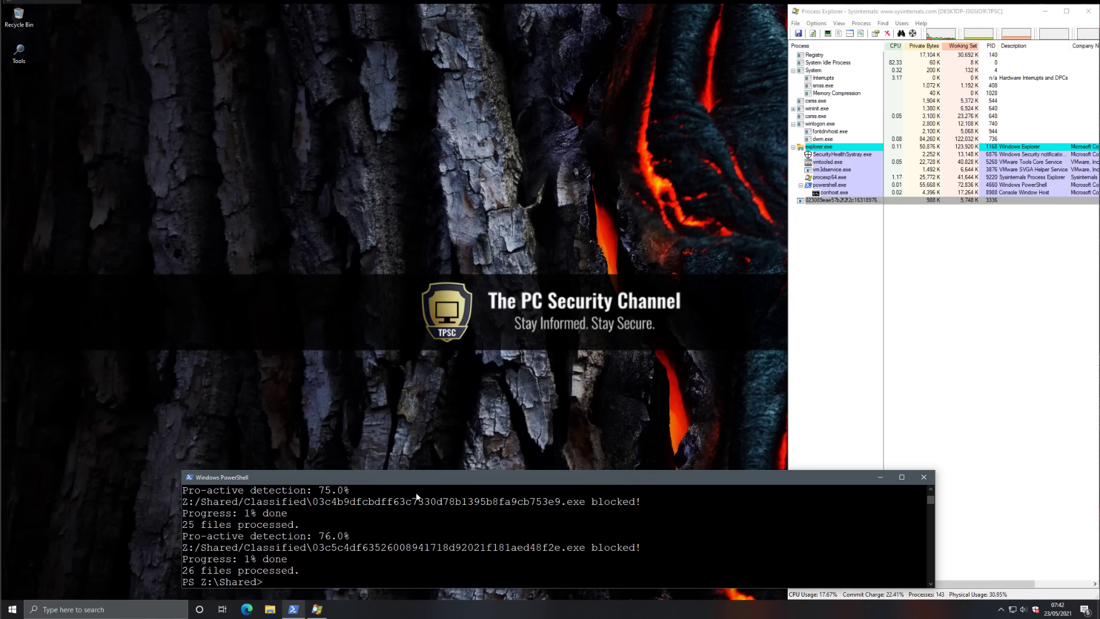
key(Up)
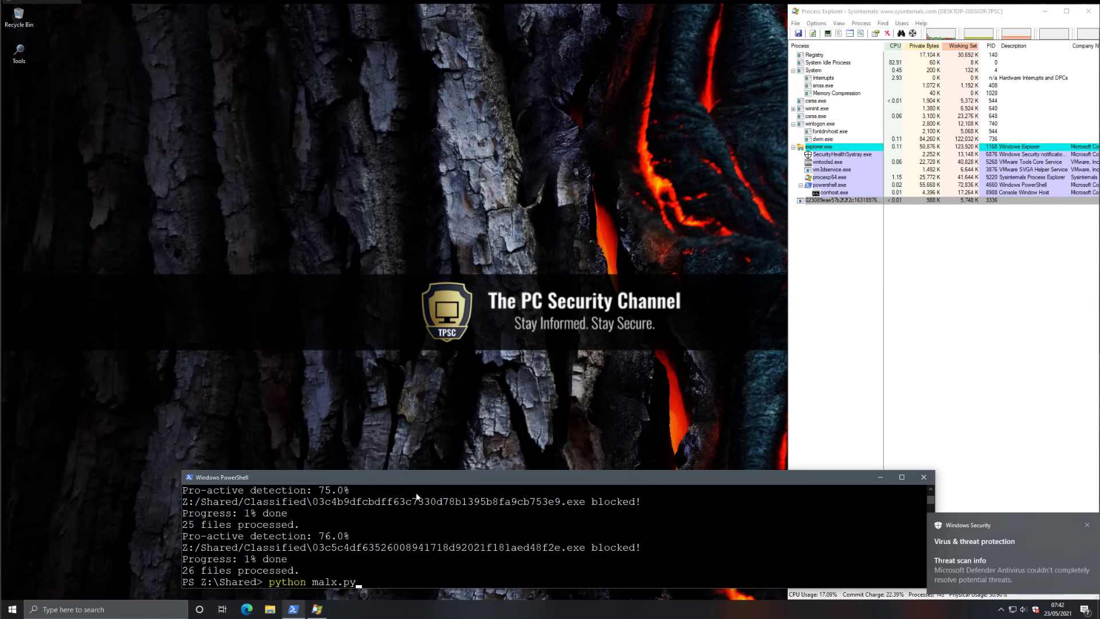
key(Return)
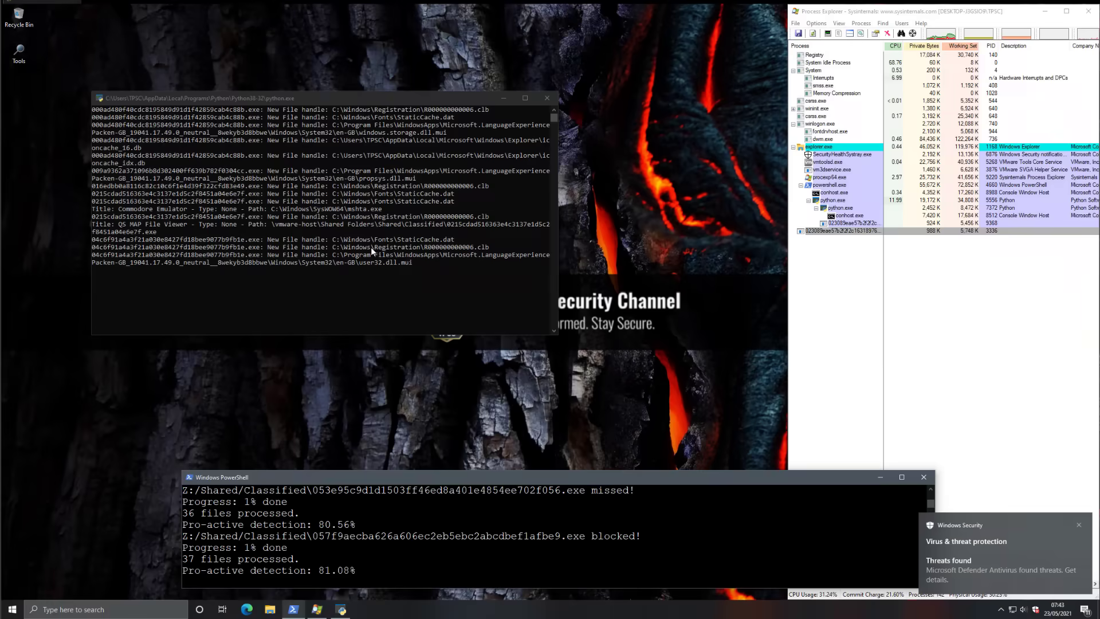
click(380, 484)
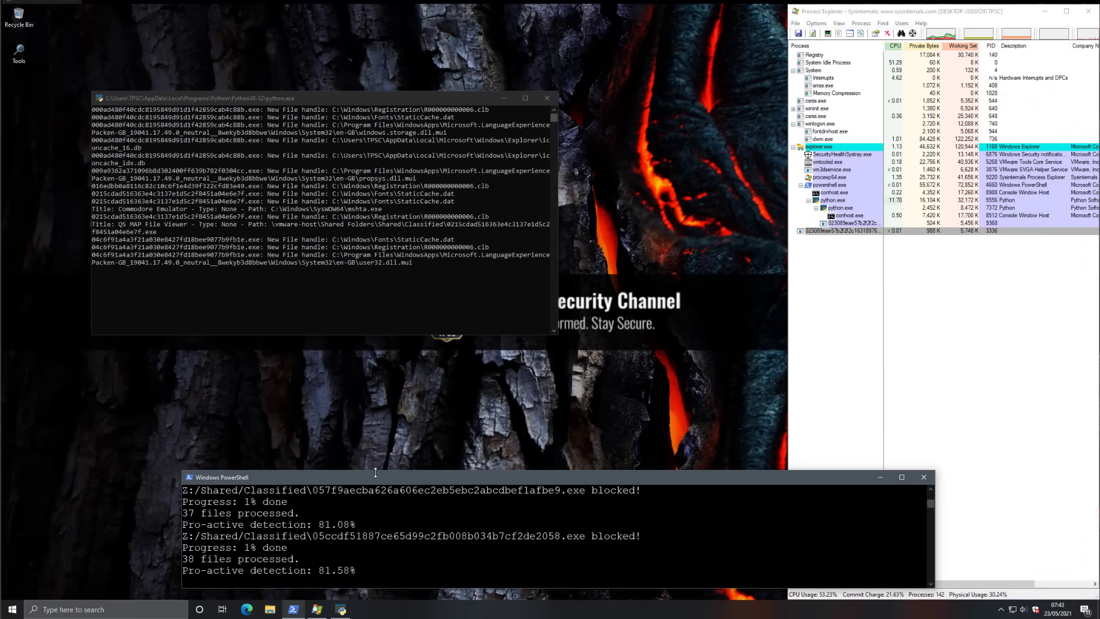
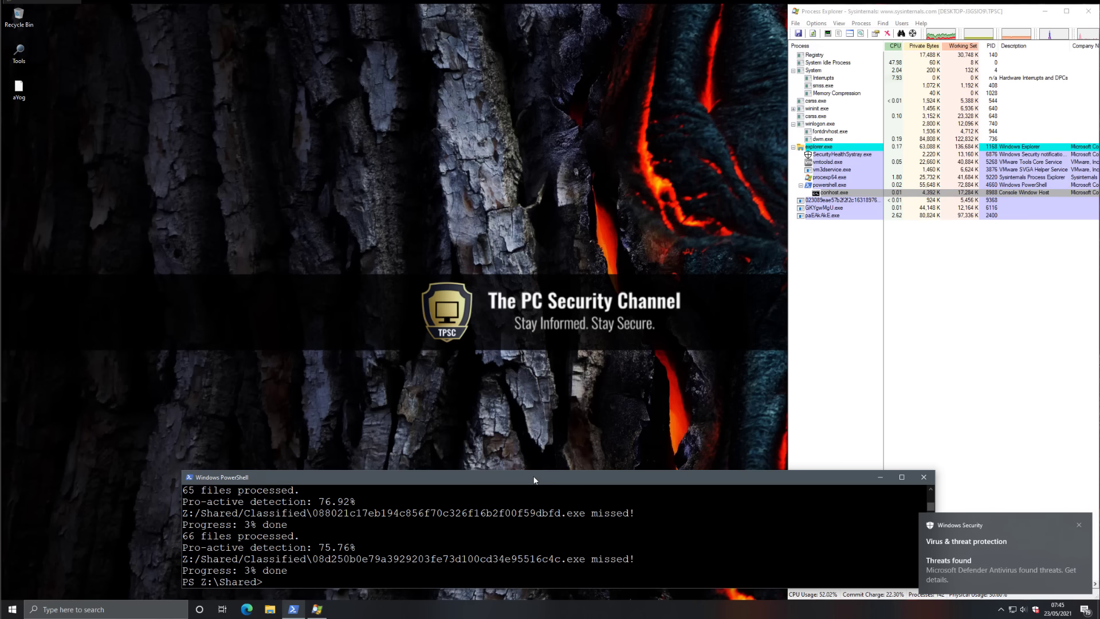
Open the threat list from the Windows Security alert and inspect the threads of process GKYgwMgU.exe in its properties.
click(964, 566)
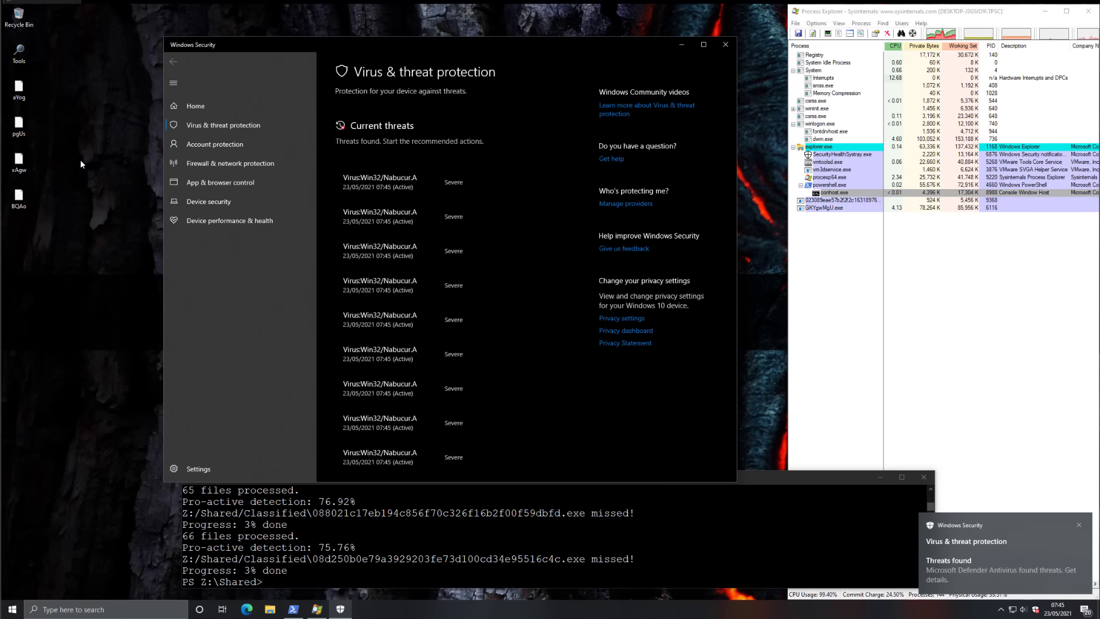
click(831, 208)
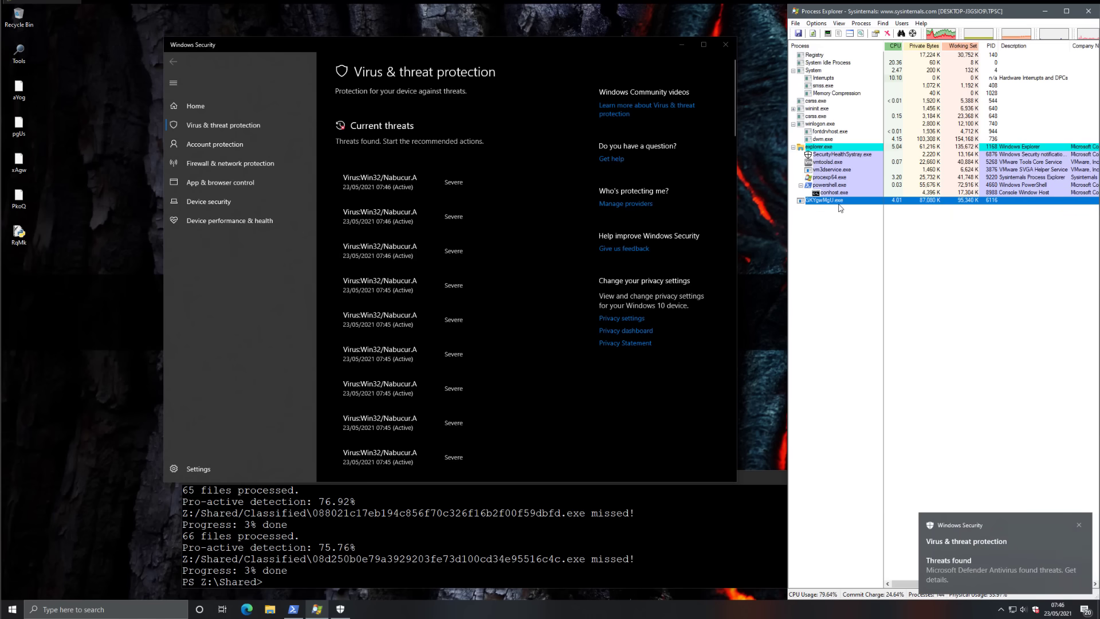
double_click(838, 201)
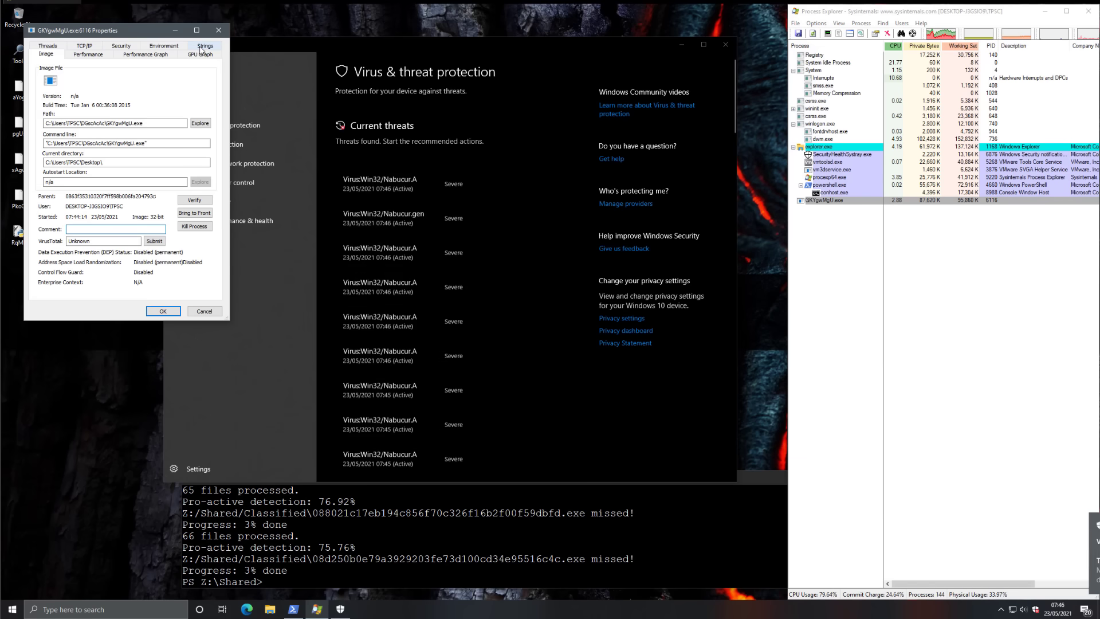
click(62, 45)
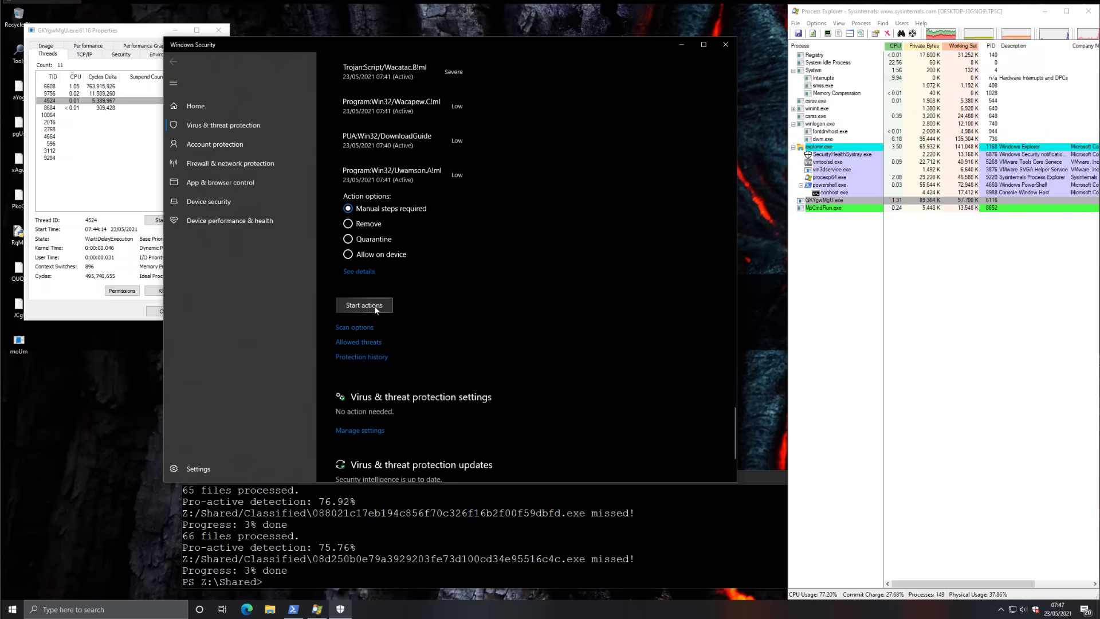
Start the recommended actions for the current threats and close Windows Security.
click(352, 304)
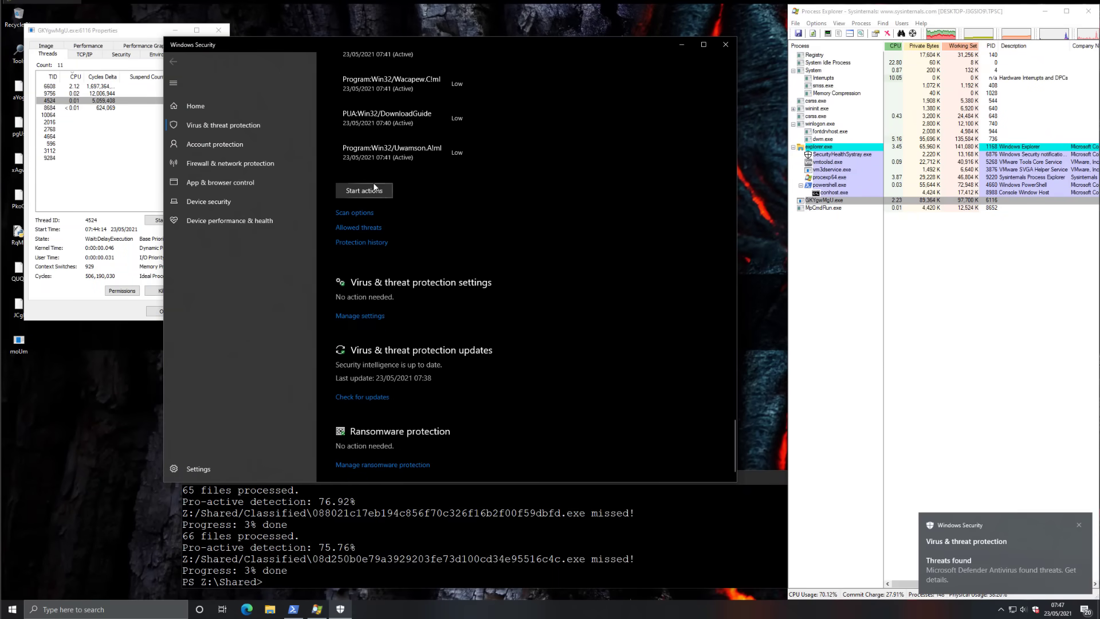
click(374, 190)
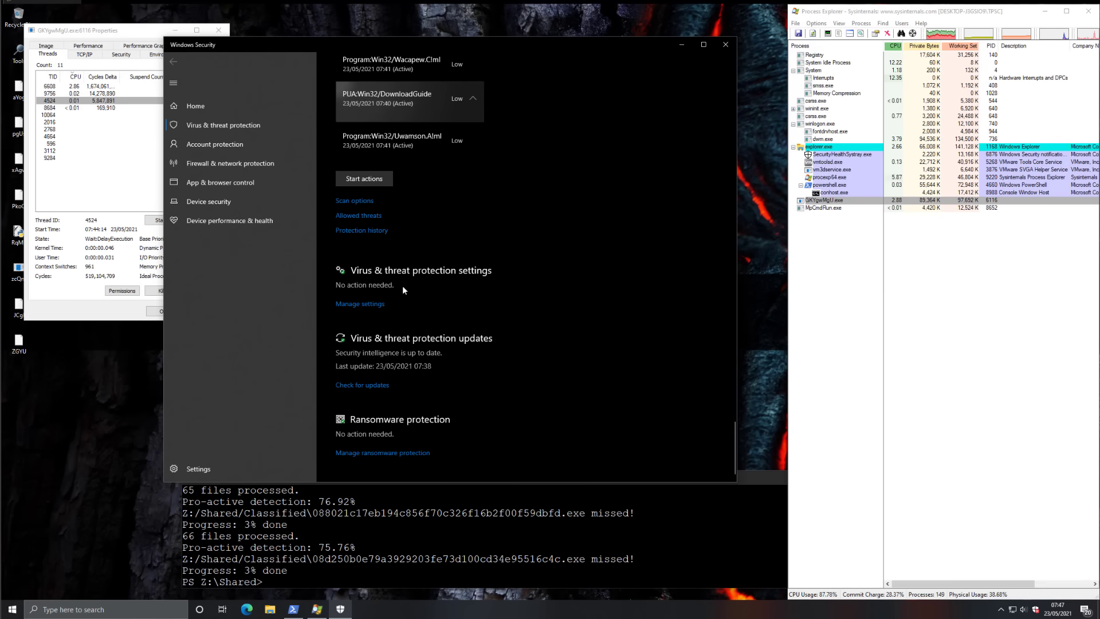
click(728, 45)
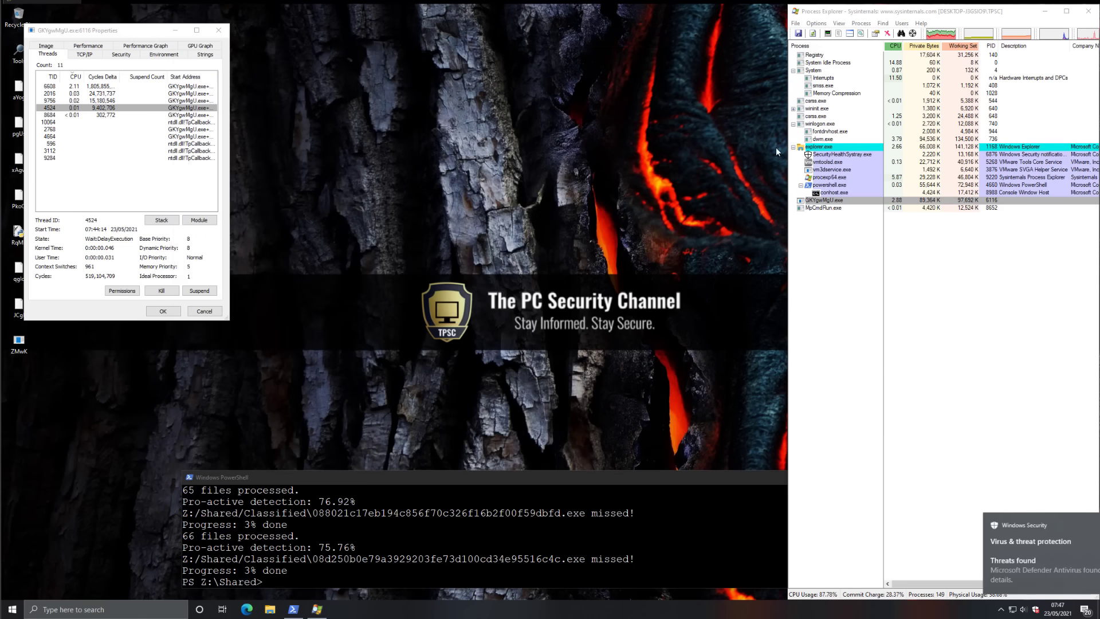
Select GKYgwMgU.exe in the process list and close its properties window.
click(840, 209)
click(837, 201)
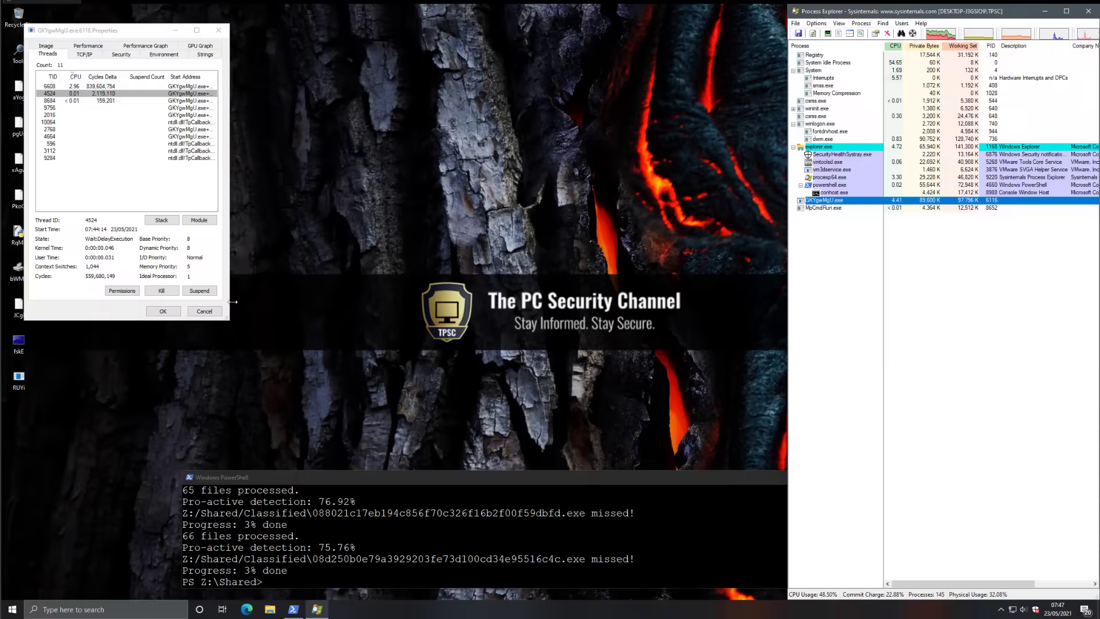
click(202, 313)
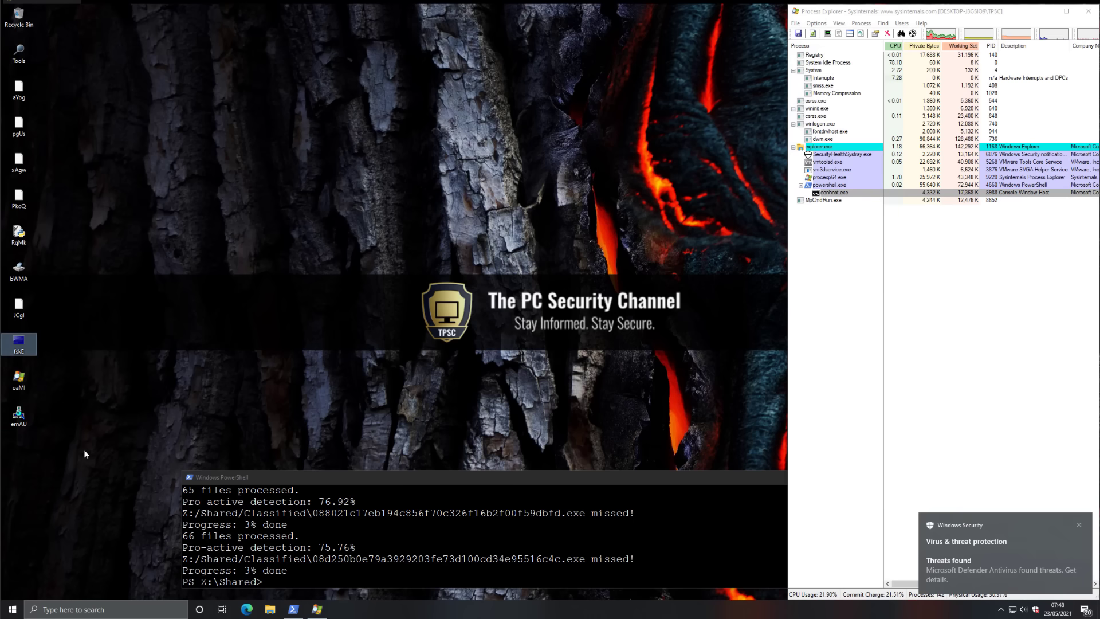
Launch HitmanPro_x64 from the desktop's Tools folder and approve its elevation prompt.
click(20, 607)
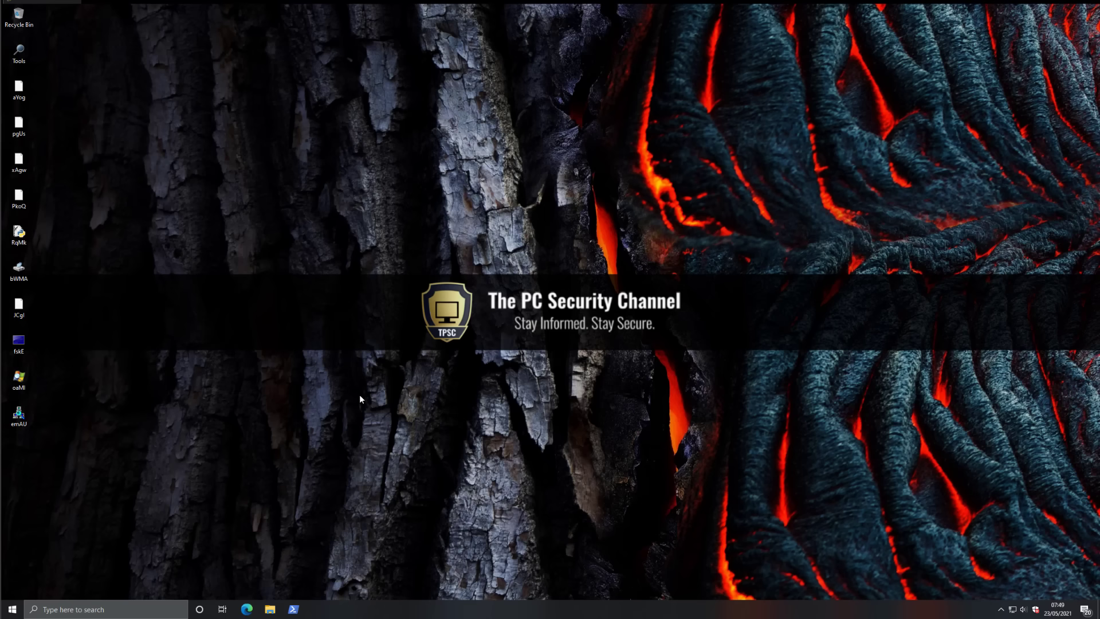
double_click(18, 53)
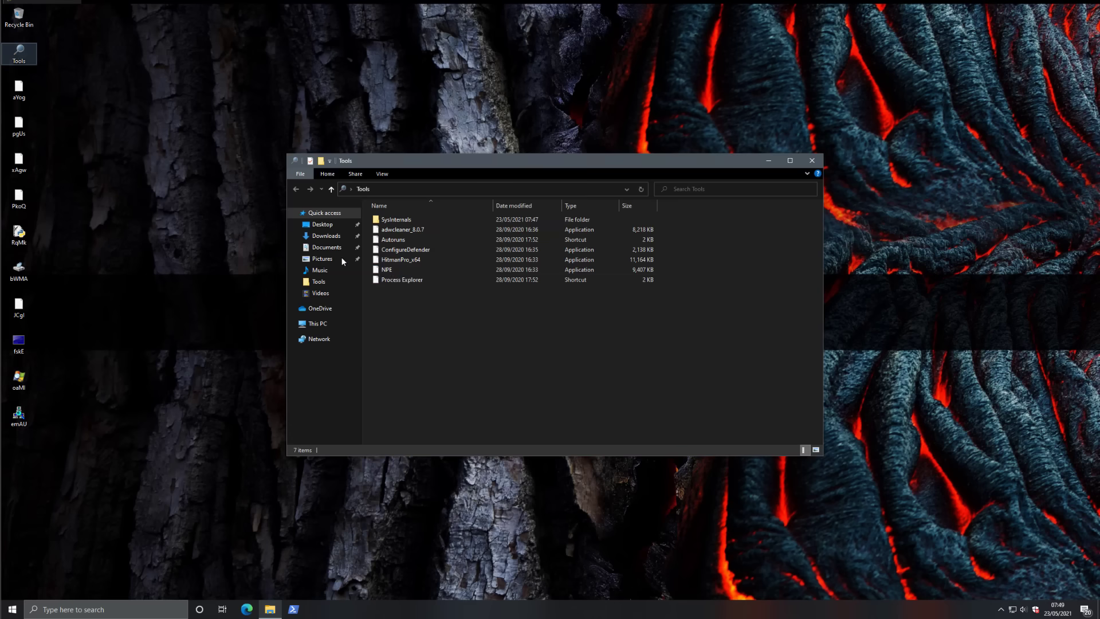
click(396, 260)
double_click(395, 260)
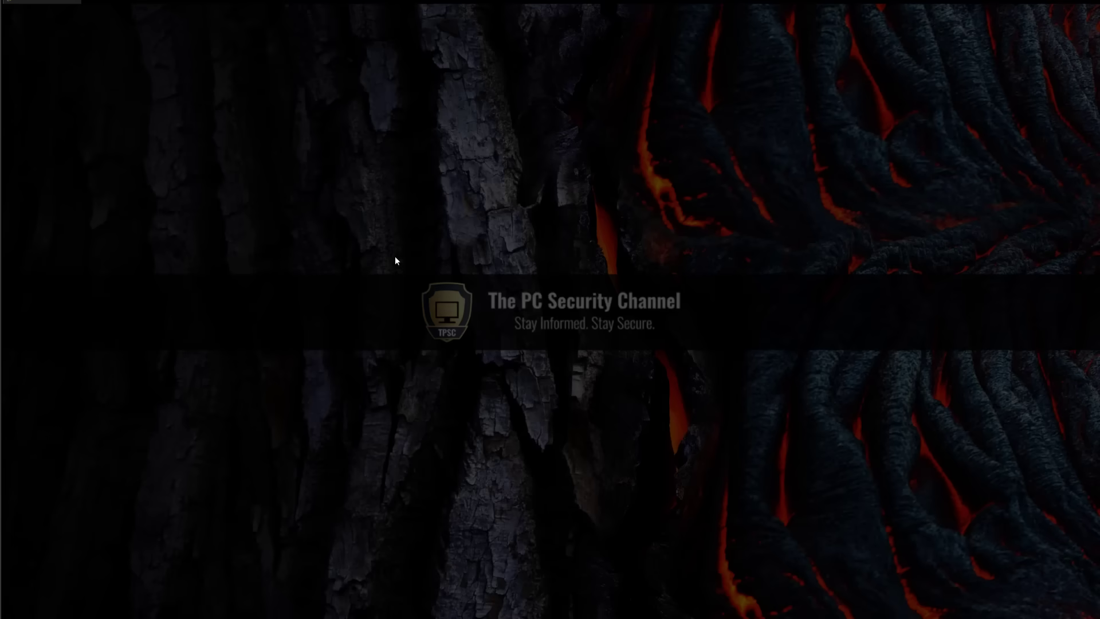
click(502, 370)
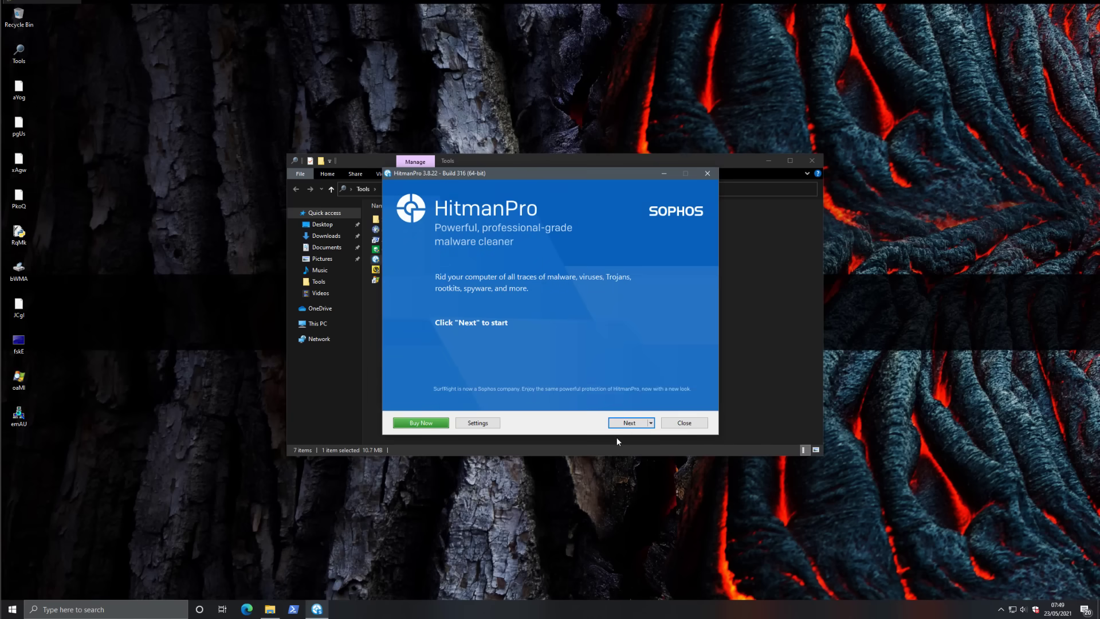
Accept the license agreement to run a one-time HitmanPro scan, and open the details of the detected file paEAkAkE.exe.
click(614, 423)
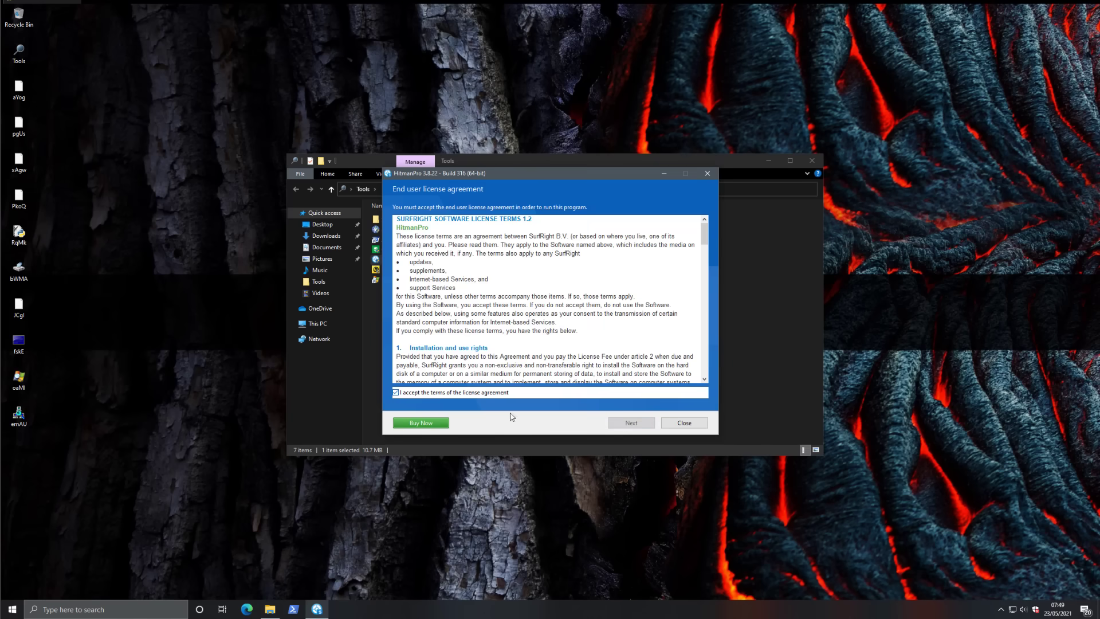
click(630, 422)
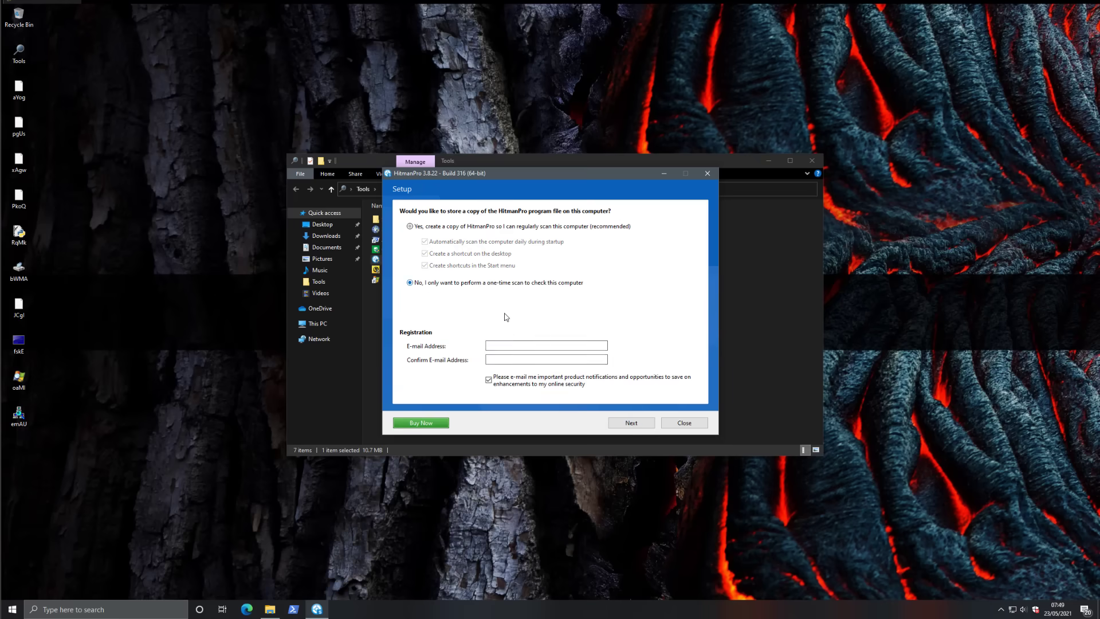
click(632, 423)
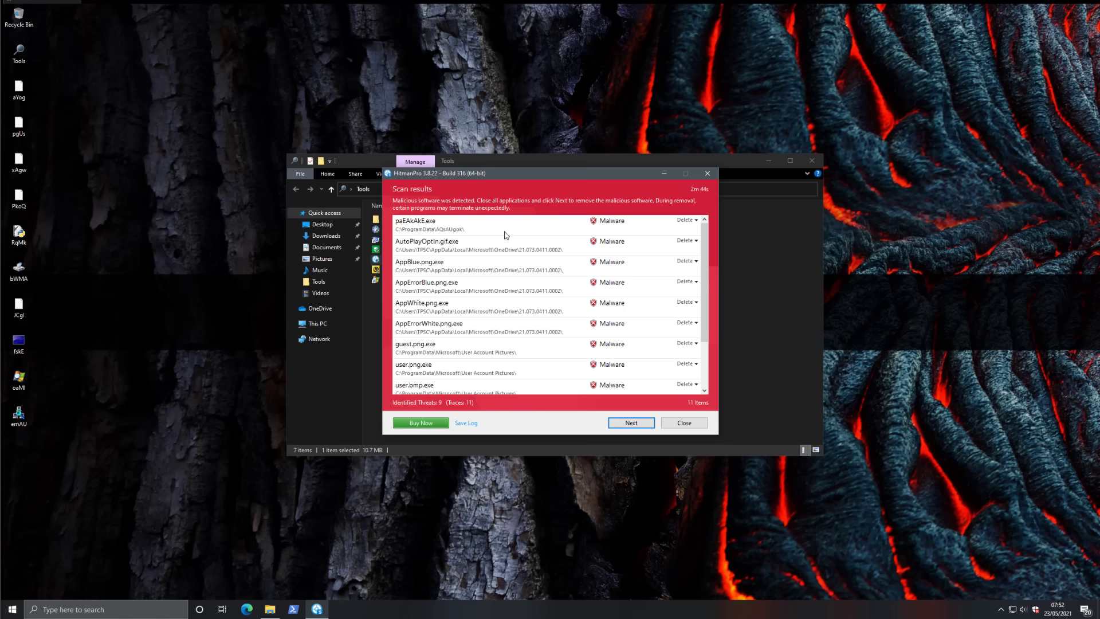
click(506, 235)
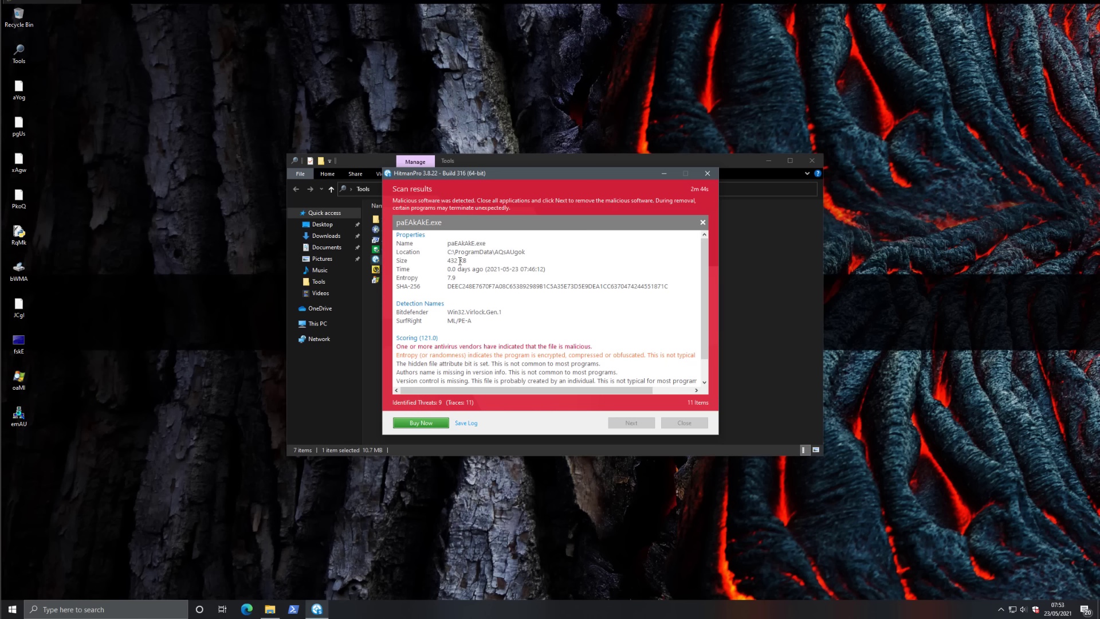
Check the Documents and Pictures folders in File Explorer for damaged files, and close both the folder window and the paEAkAkE.exe details.
click(267, 609)
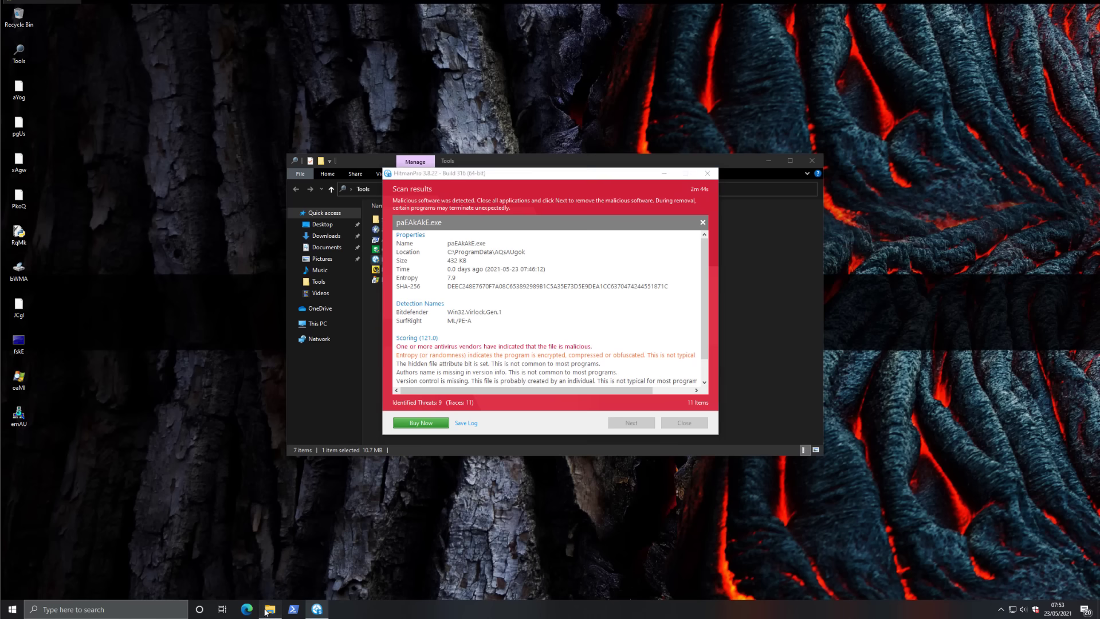
click(327, 247)
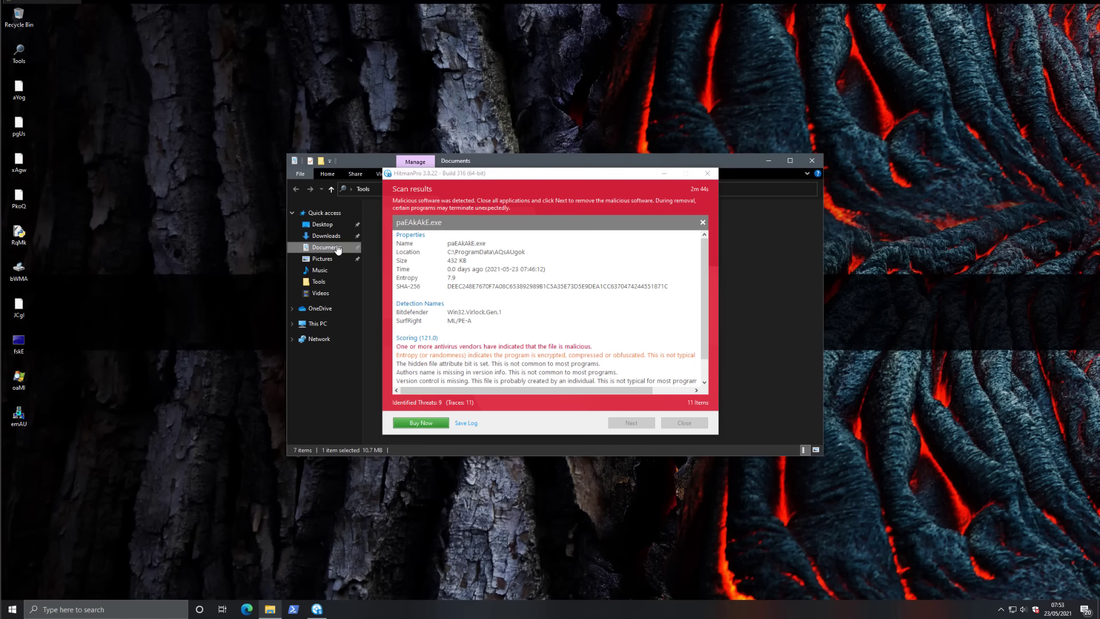
drag(398, 162, 204, 161)
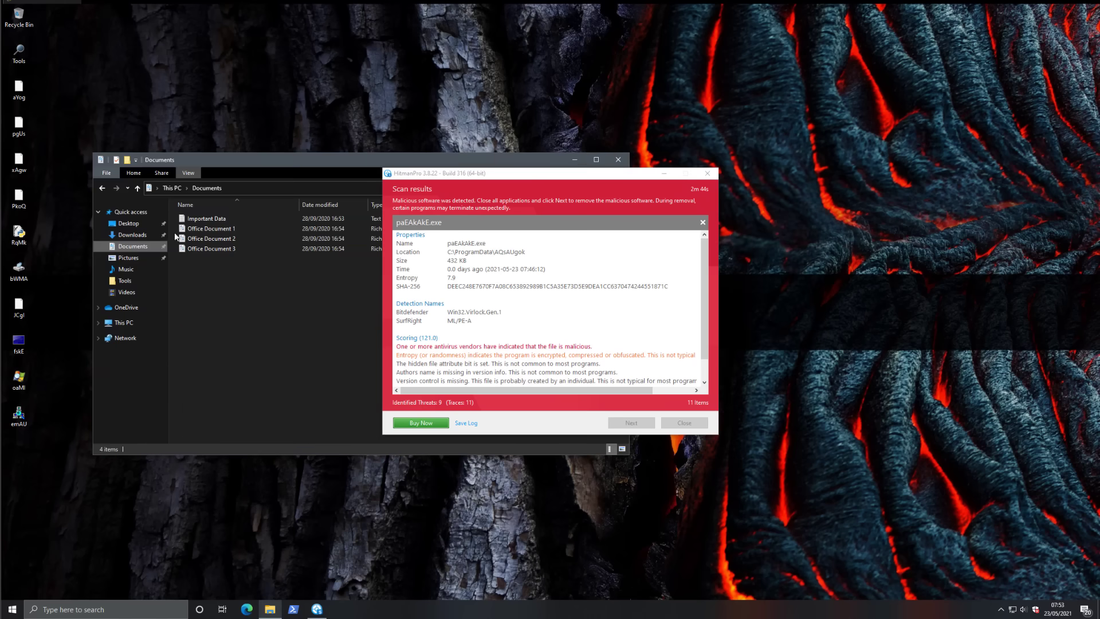
click(131, 259)
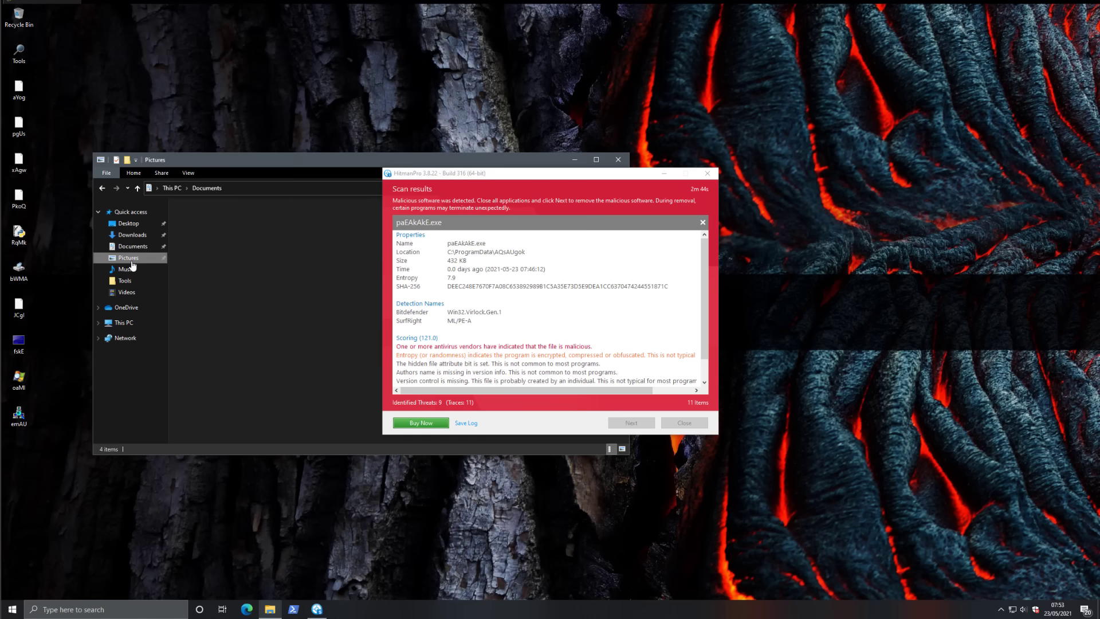
drag(392, 159, 410, 68)
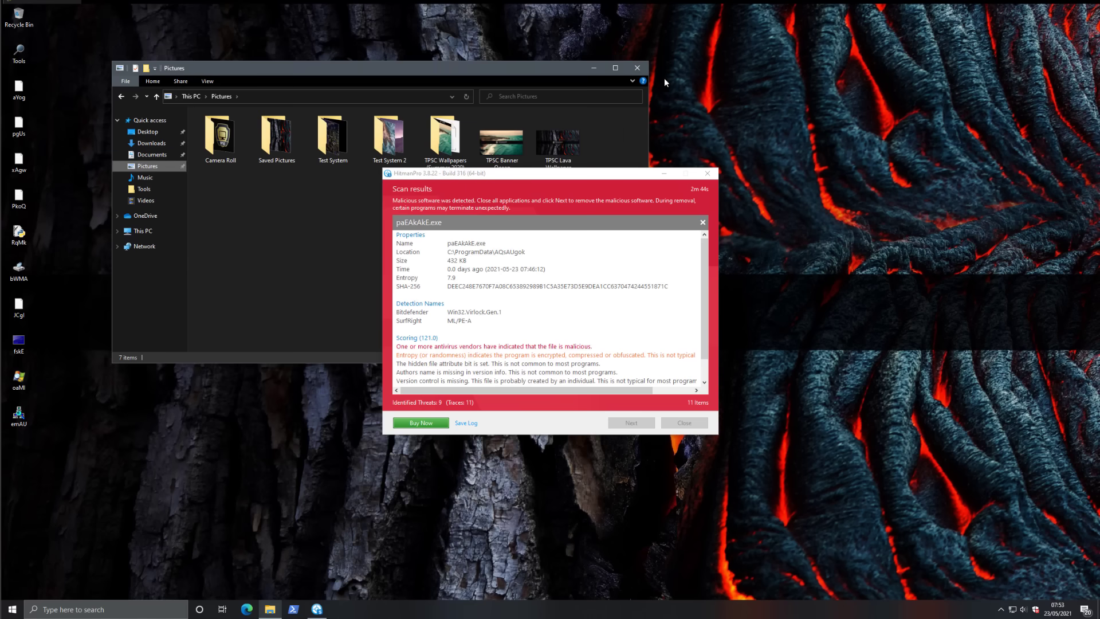
click(640, 68)
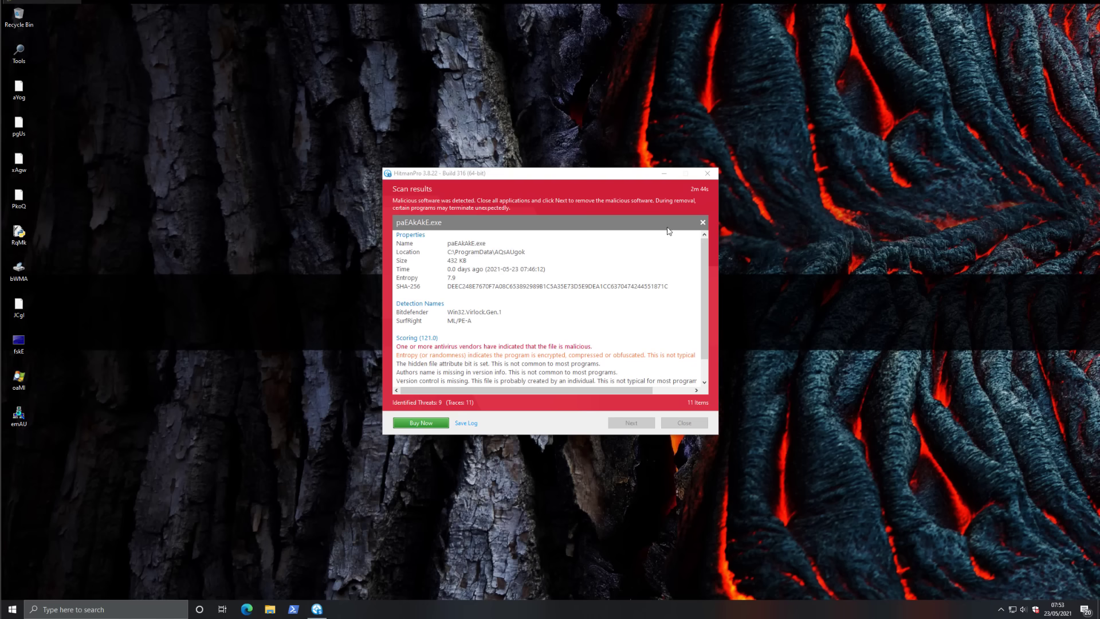
click(703, 222)
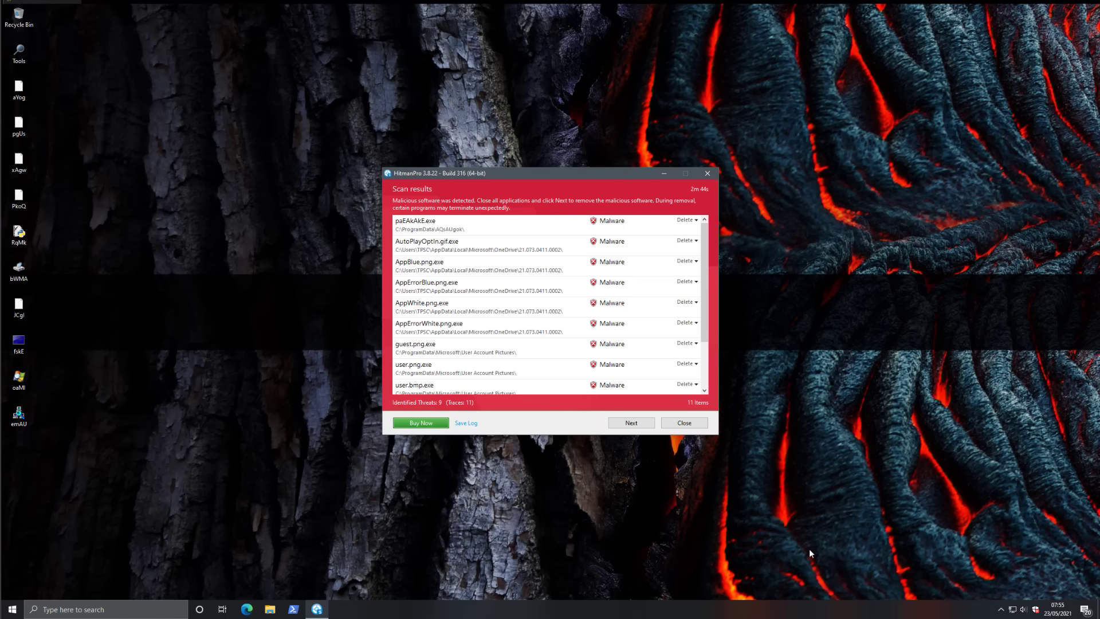
Open Windows Security from its notification-area status.
click(1037, 611)
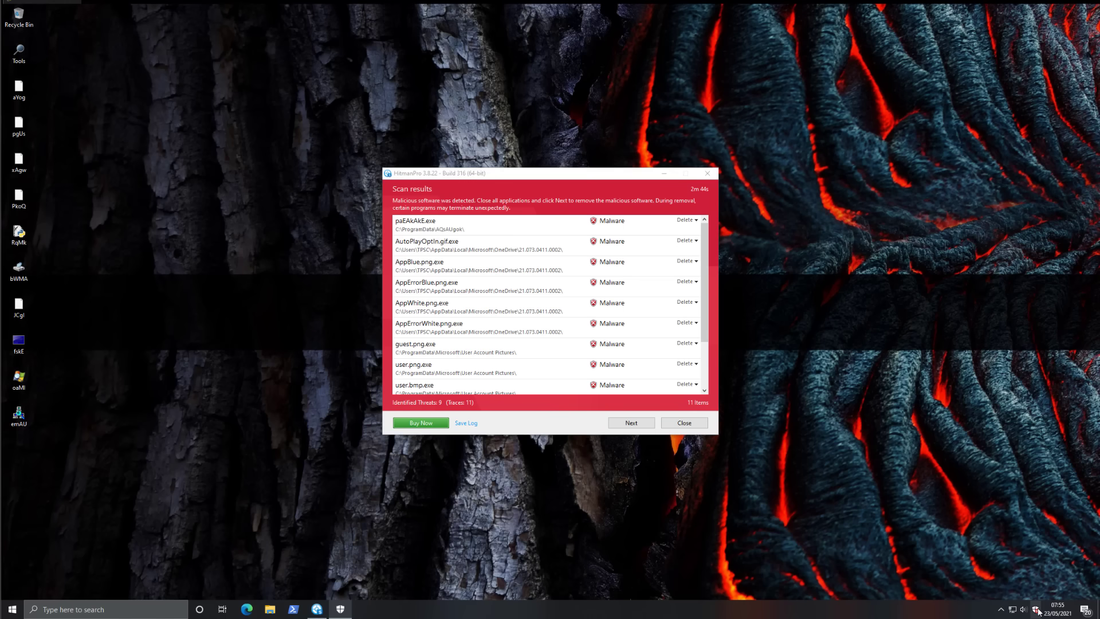